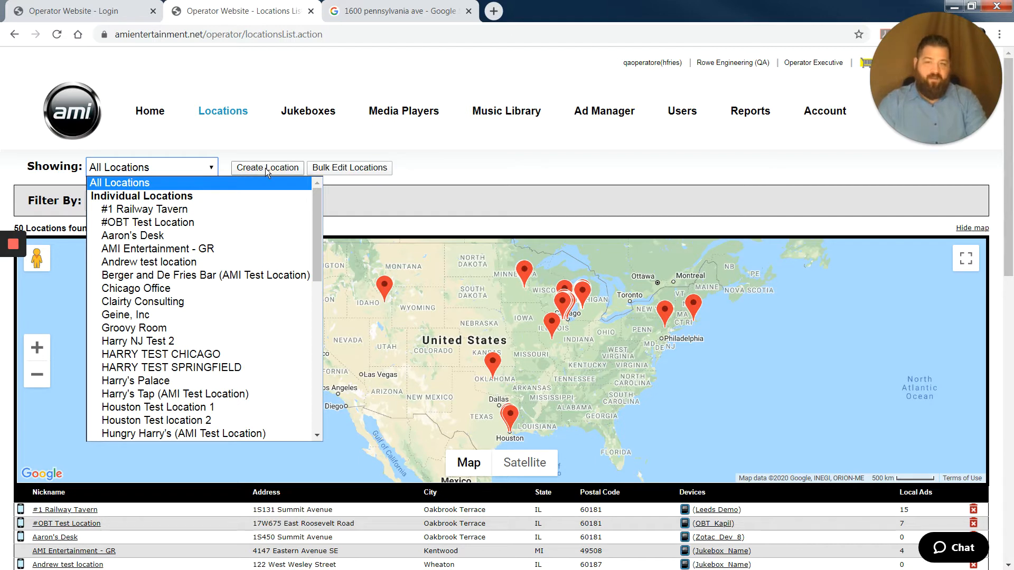
- Sort the locations list by state and look through the sorted locations
click(289, 149)
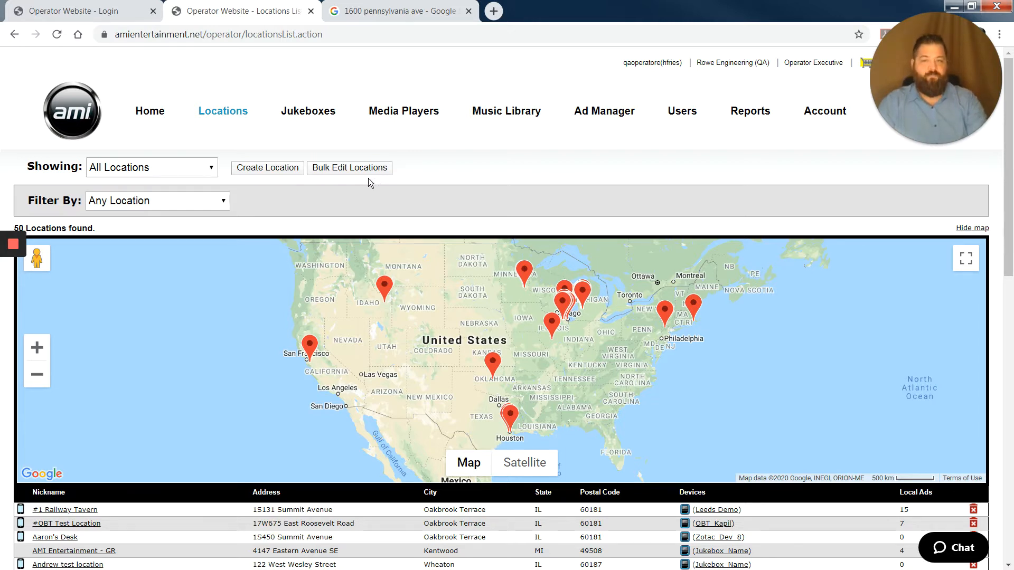
scroll(378, 214, down, 2)
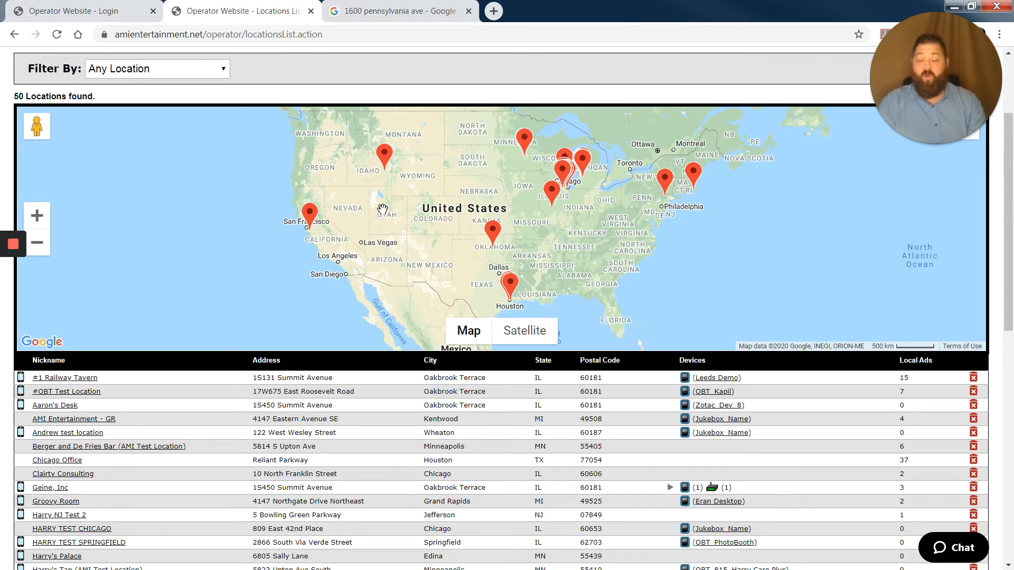
scroll(479, 281, up, 3)
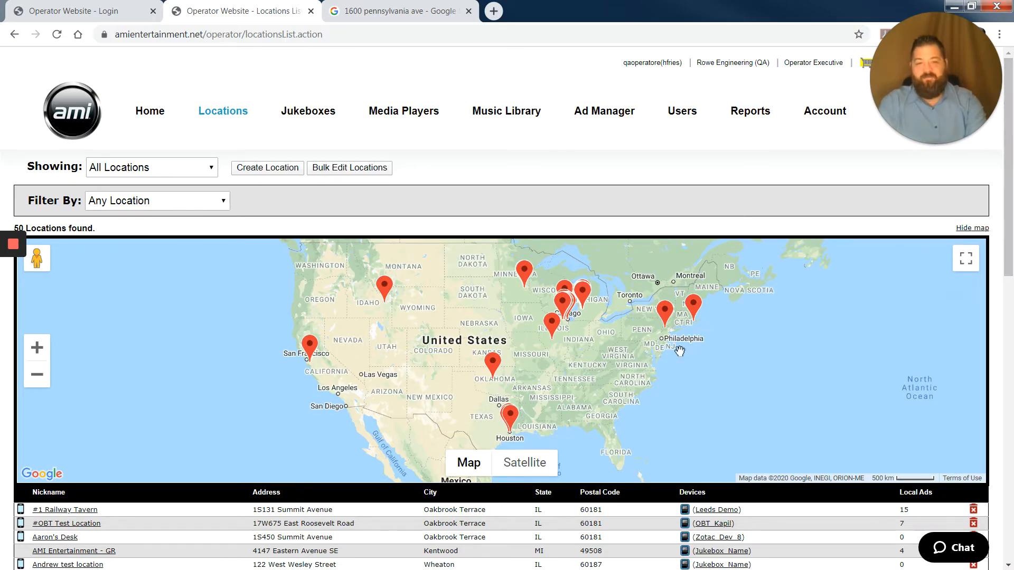
scroll(655, 349, down, 1)
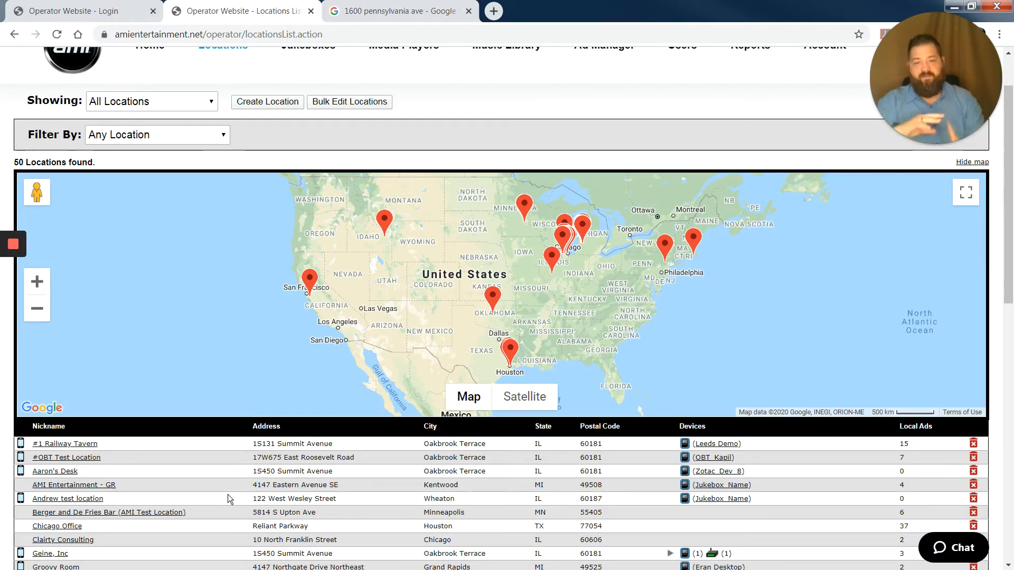
click(549, 429)
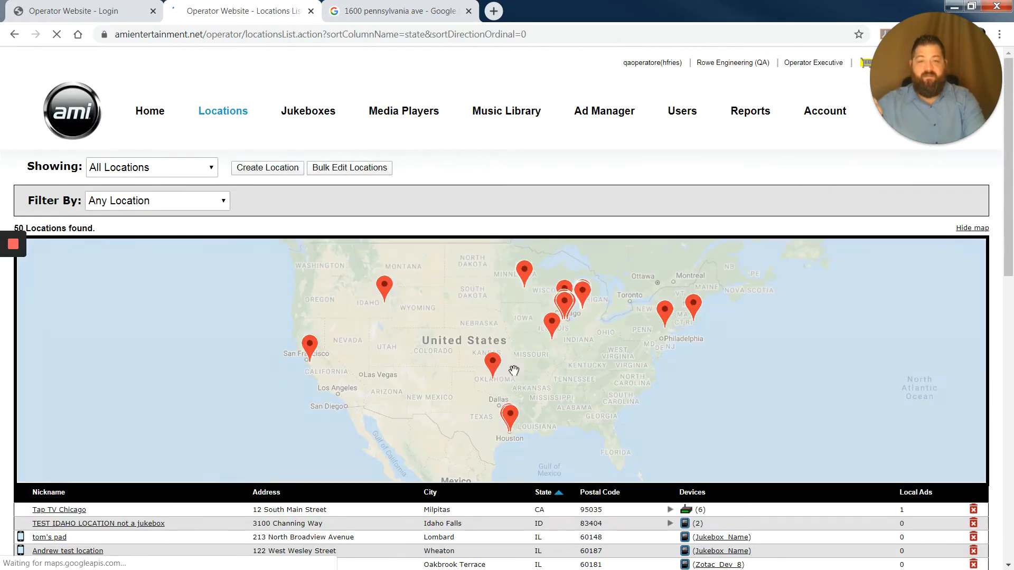
scroll(513, 371, down, 5)
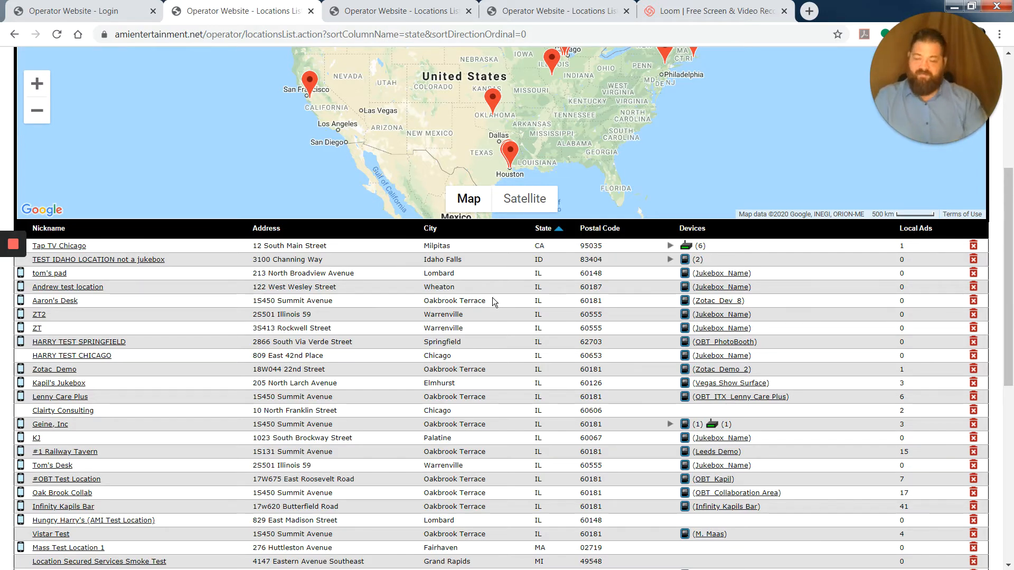
scroll(492, 297, up, 5)
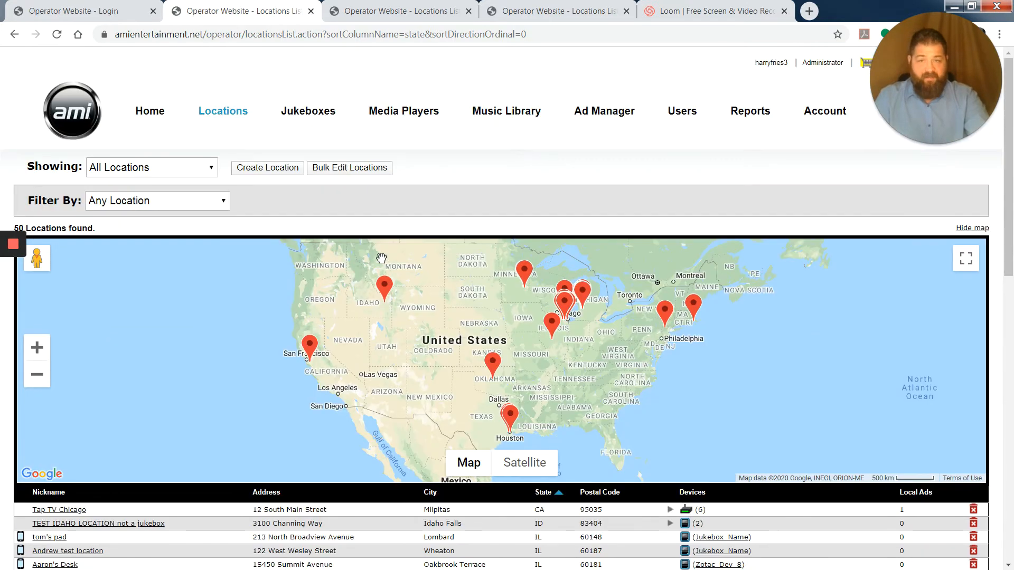
- Start creating a new location and name it "harry's house"
click(254, 168)
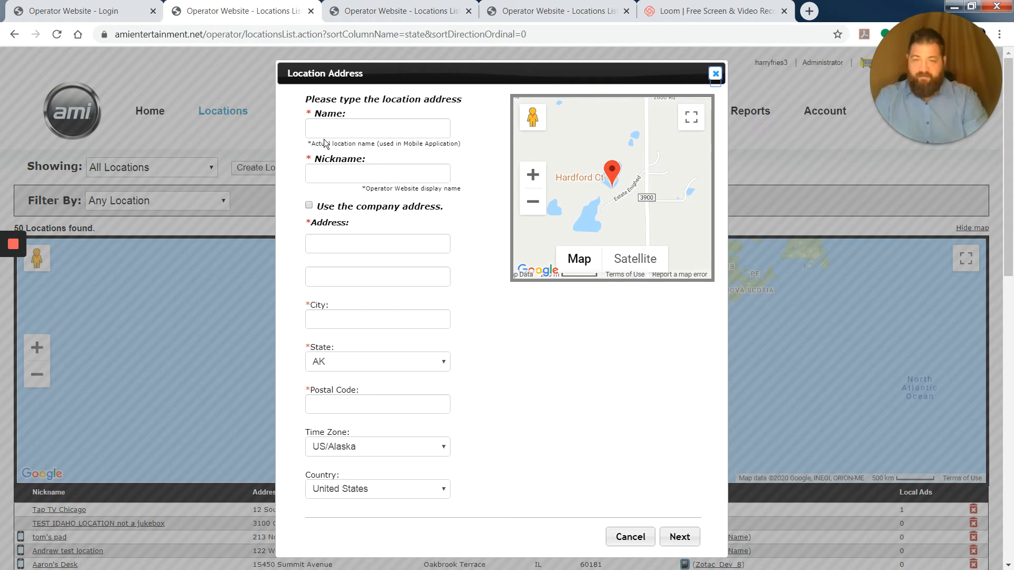
click(340, 129)
text(har)
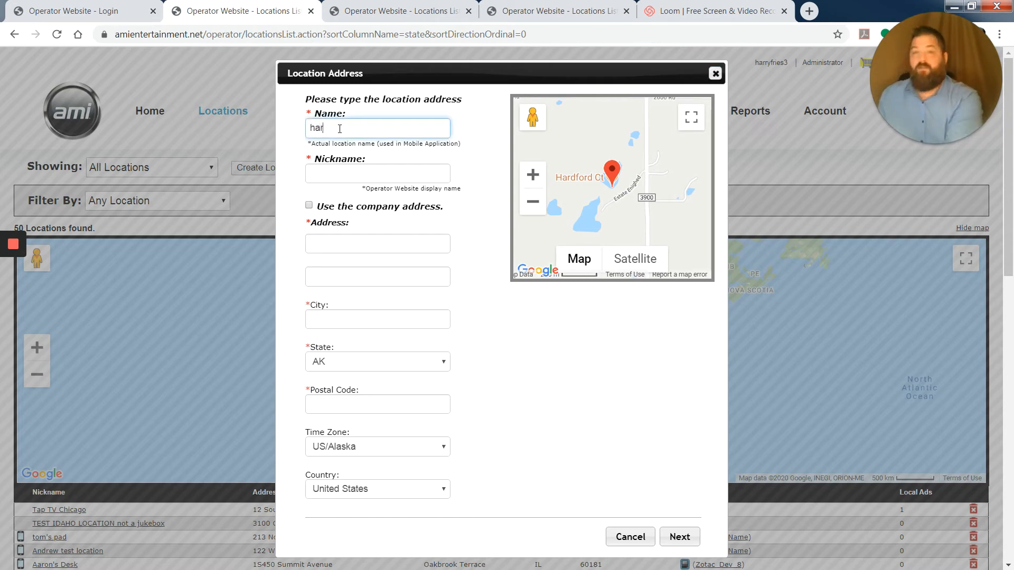
text(ry's hou)
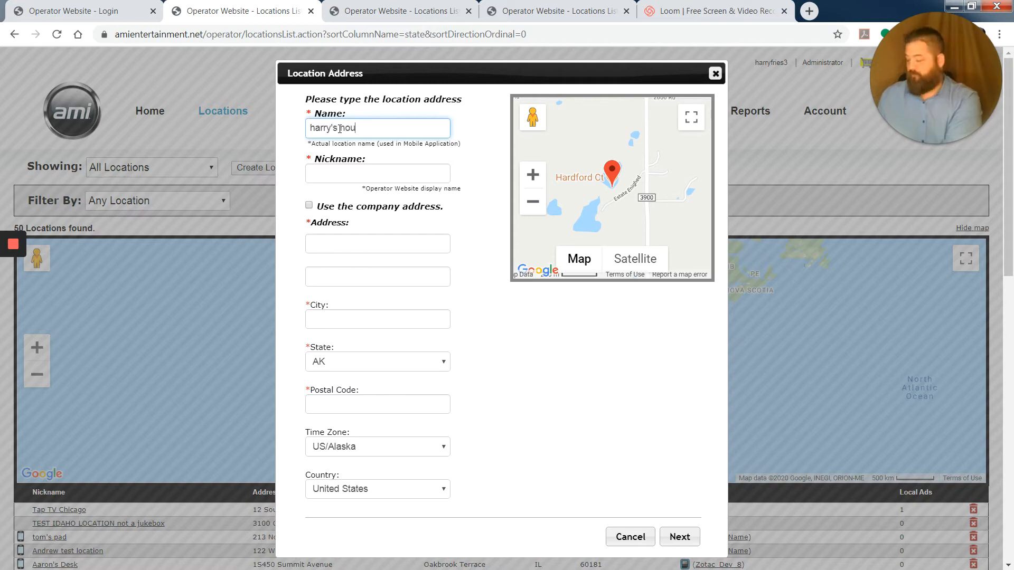
text(se)
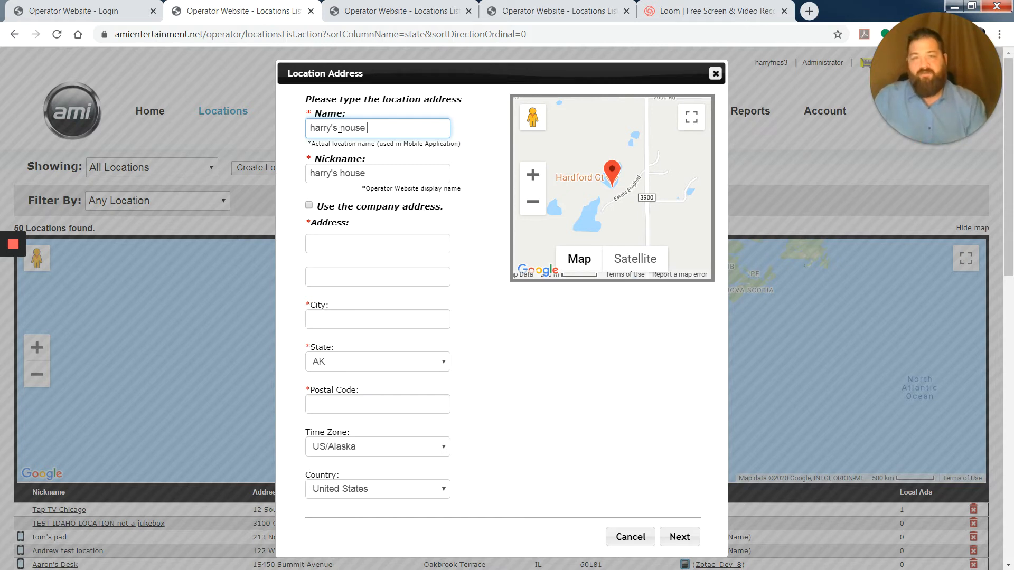
- Replace the new location's nickname with "AJ's Place"
click(402, 176)
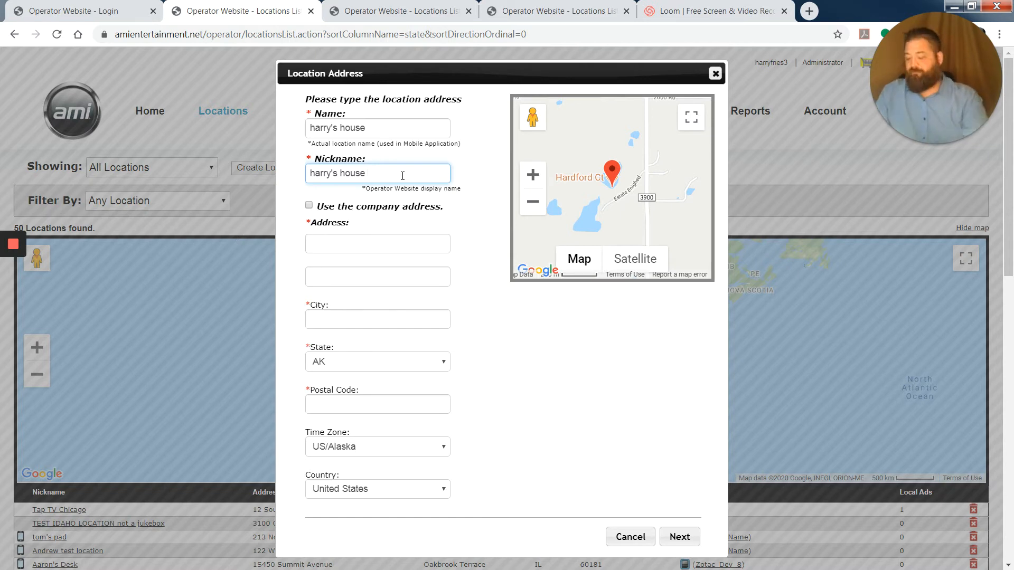
key(BackSpace)
key(BackSpace)
key(BackSpace)
key(BackSpace)
key(BackSpace)
key(BackSpace)
key(BackSpace)
key(BackSpace)
key(BackSpace)
key(BackSpace)
key(BackSpace)
key(BackSpace)
key(BackSpace)
key(BackSpace)
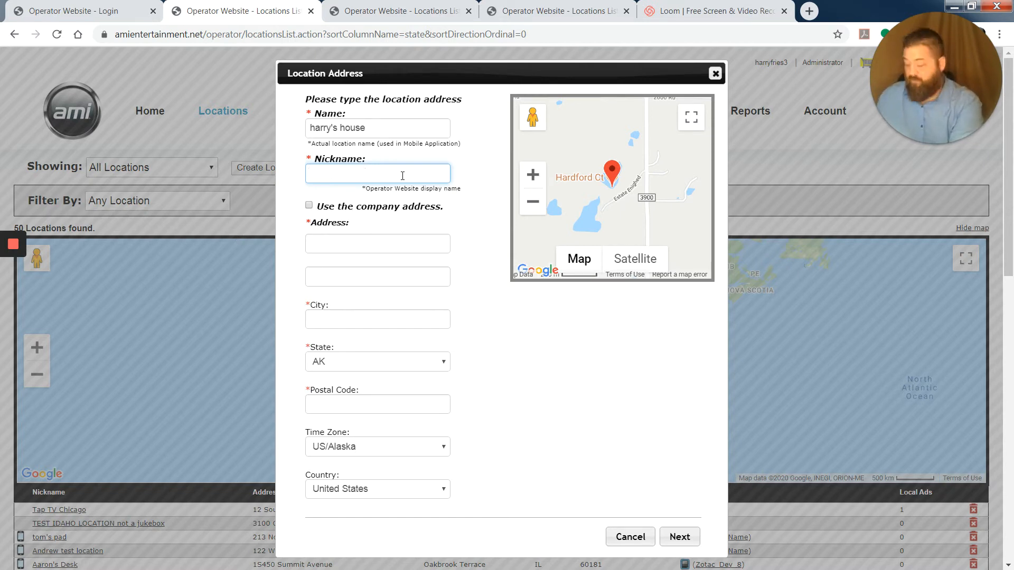
text(AJ')
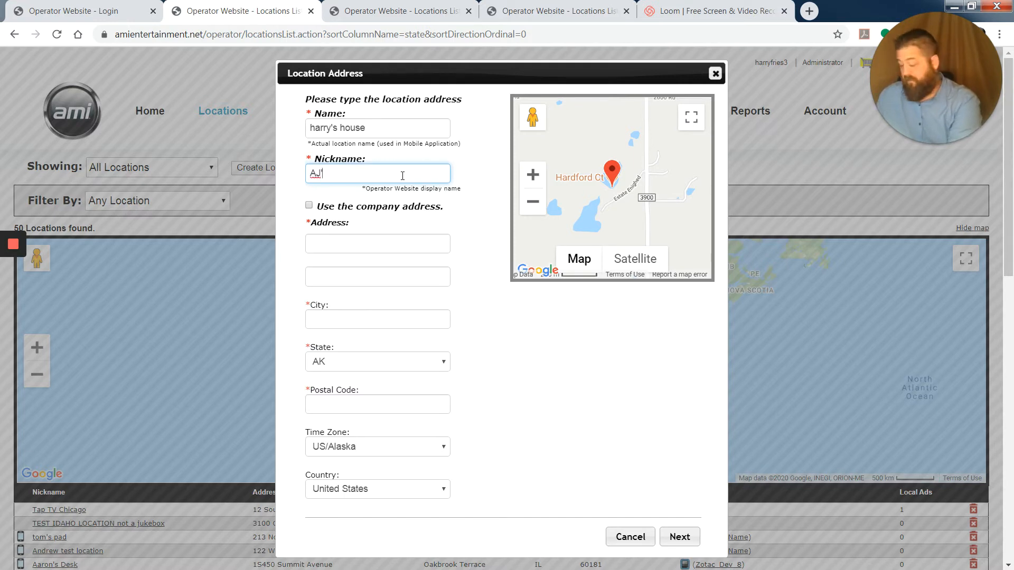
text(s Place)
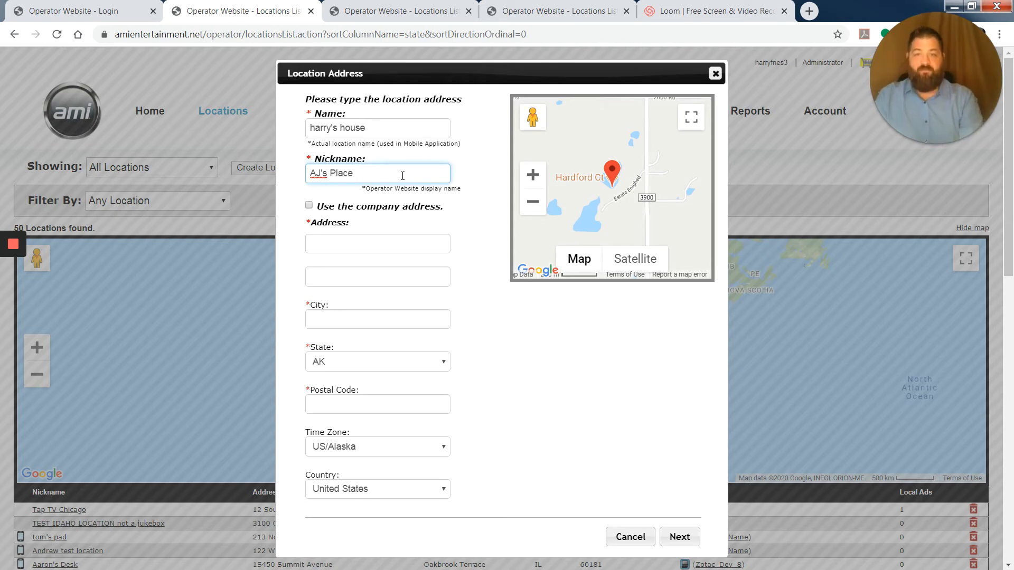
click(420, 223)
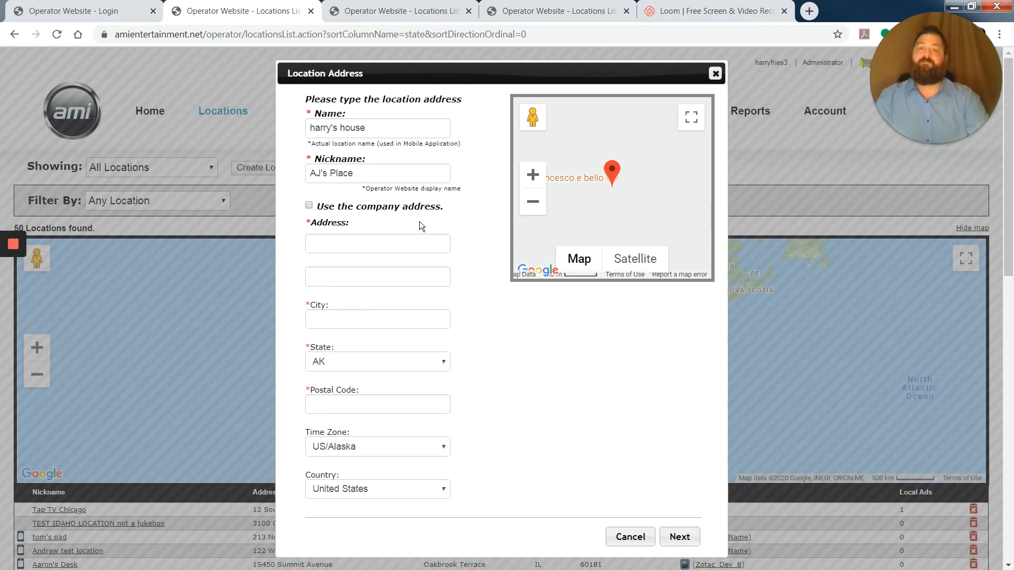
- Switch to the browser tab with the completed location form, accept the suggested address match, and finish the address verification
click(408, 12)
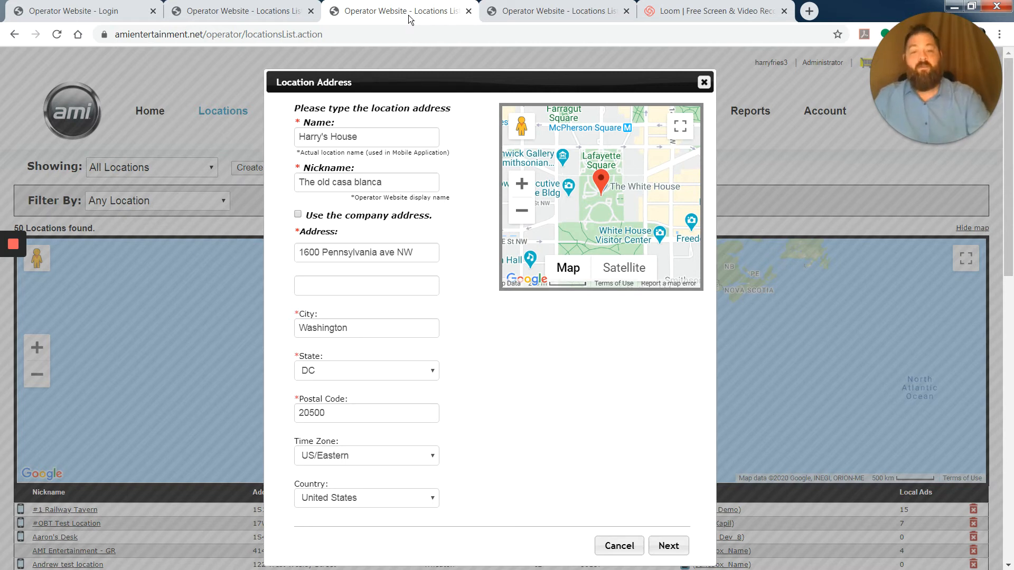
click(667, 544)
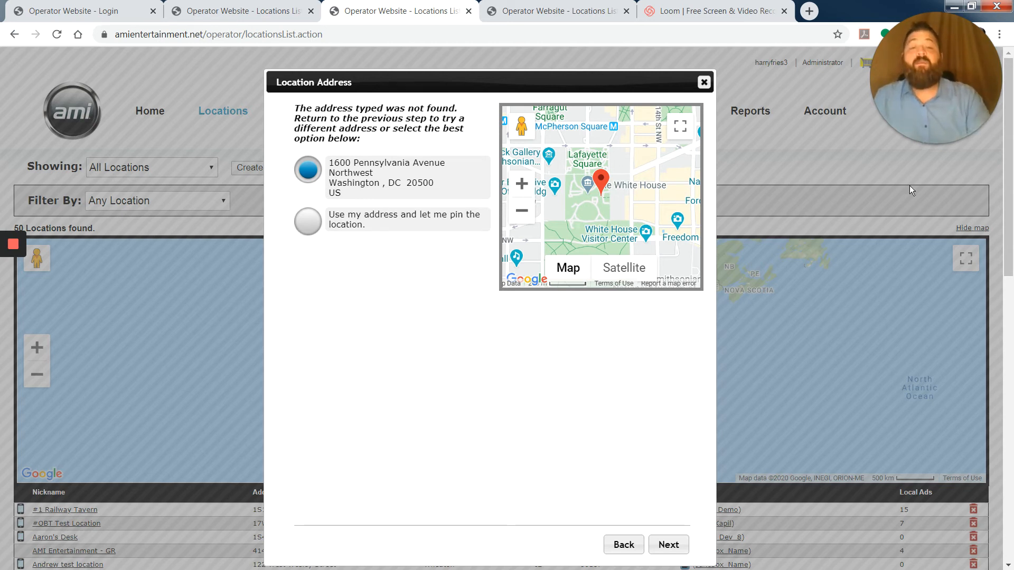
click(660, 536)
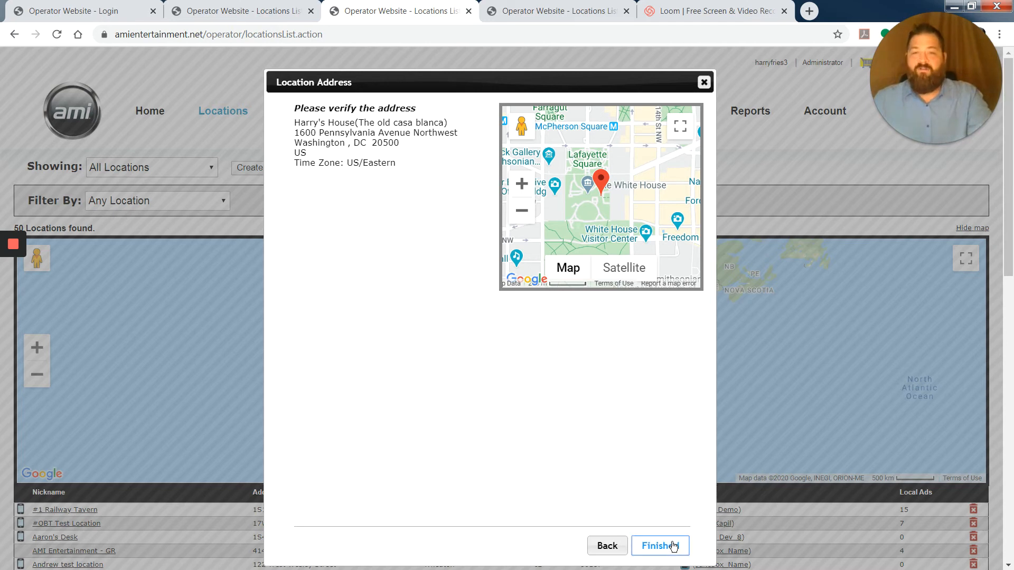
click(674, 546)
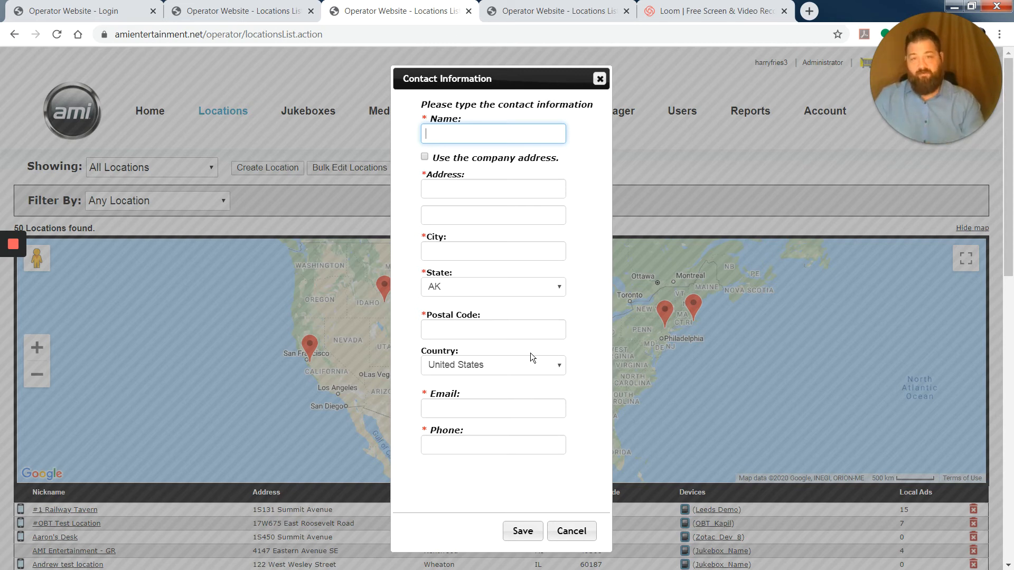
- Skip the contact information and the location hours for the new location without entering anything
click(562, 526)
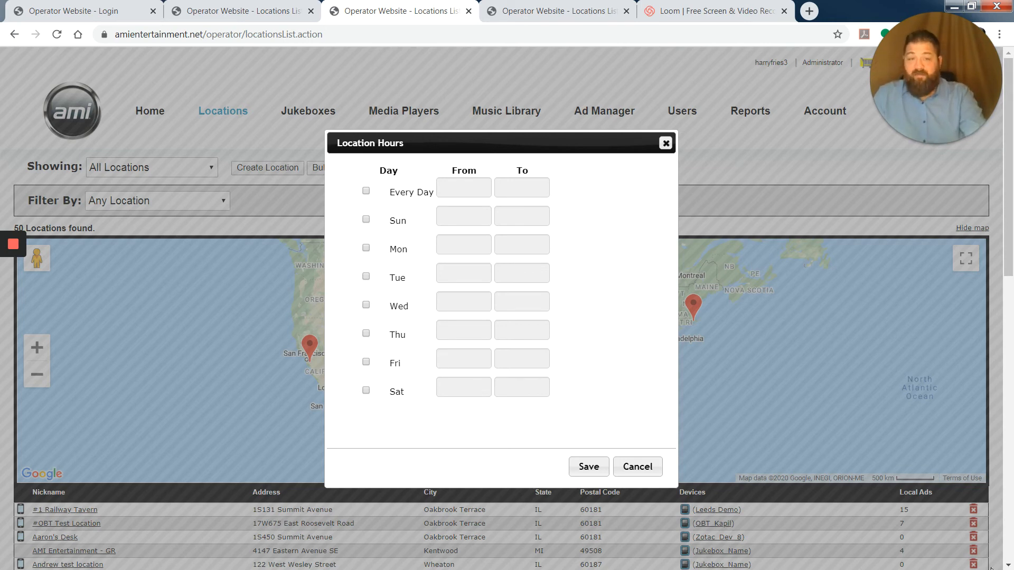
click(655, 469)
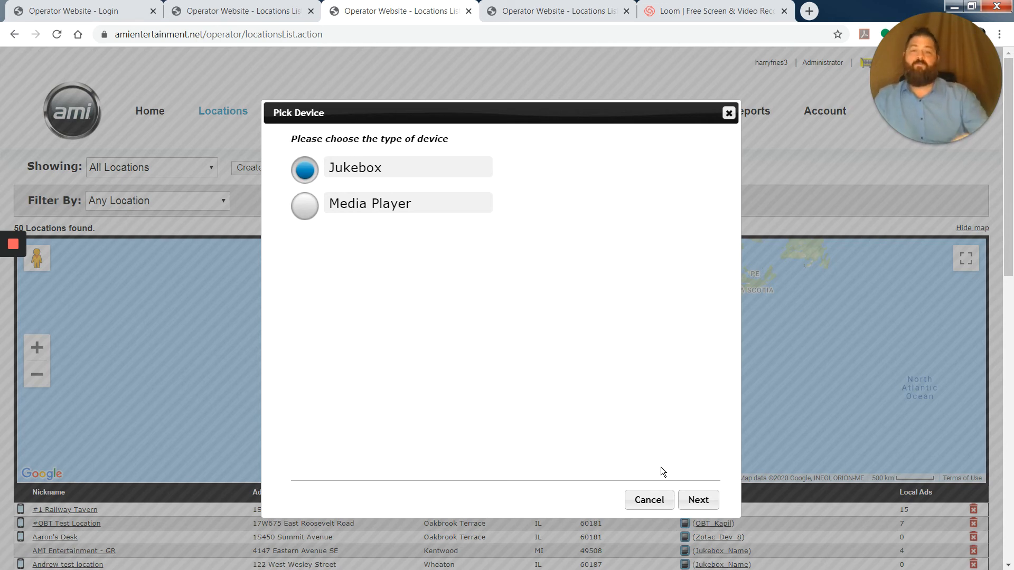
- Choose Jukebox as the device type, find Harry_Attract_Test in the jukebox list, and assign it to the new location
click(691, 501)
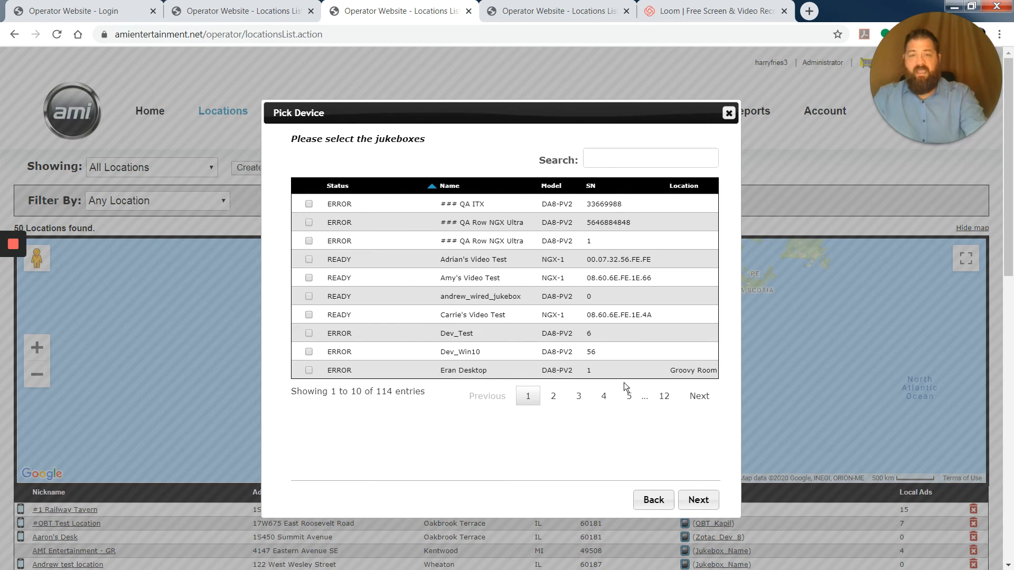
scroll(540, 273, down, 4)
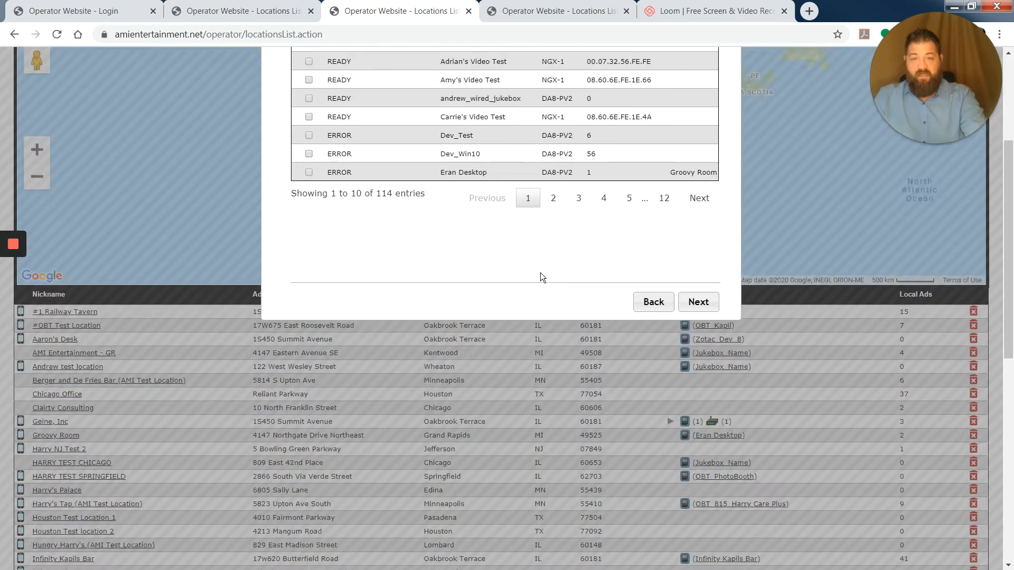
scroll(540, 272, up, 3)
scroll(540, 272, up, 1)
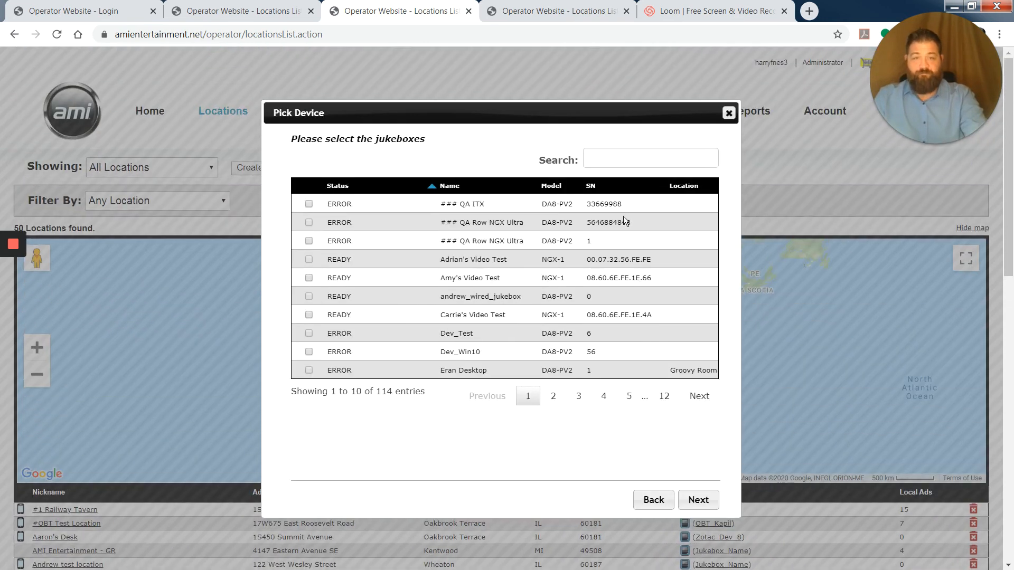
click(619, 161)
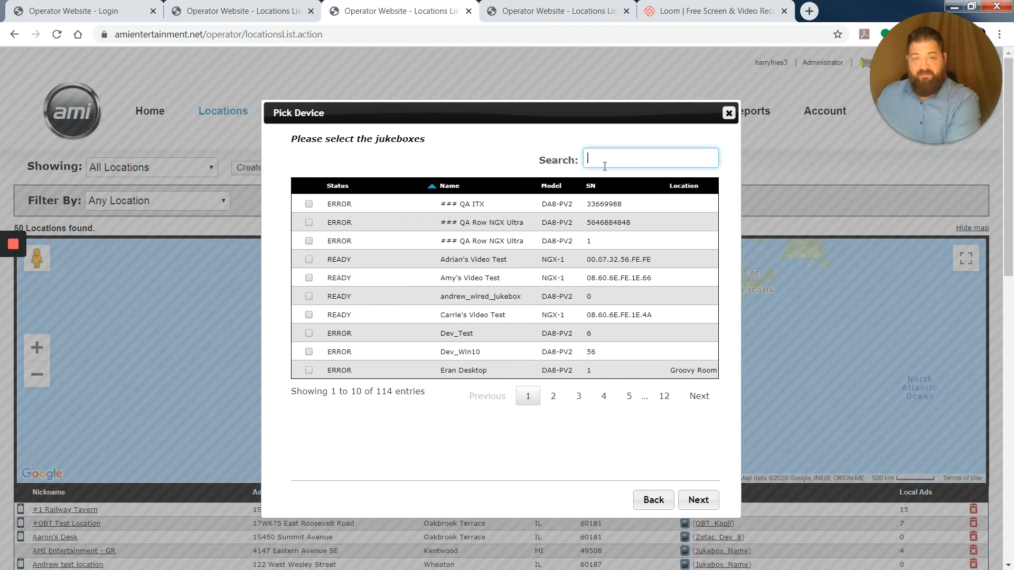
text(Harry)
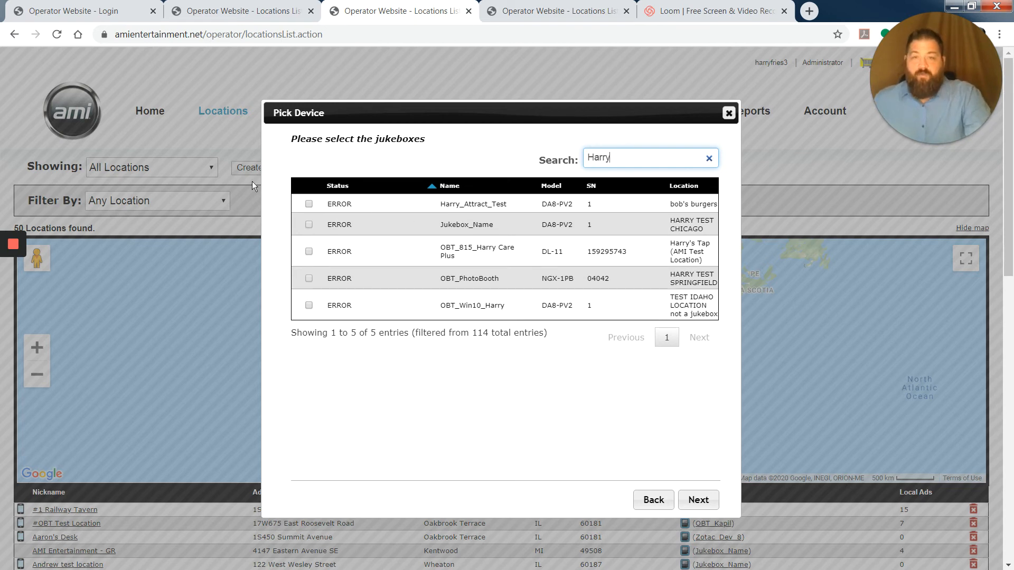
click(309, 204)
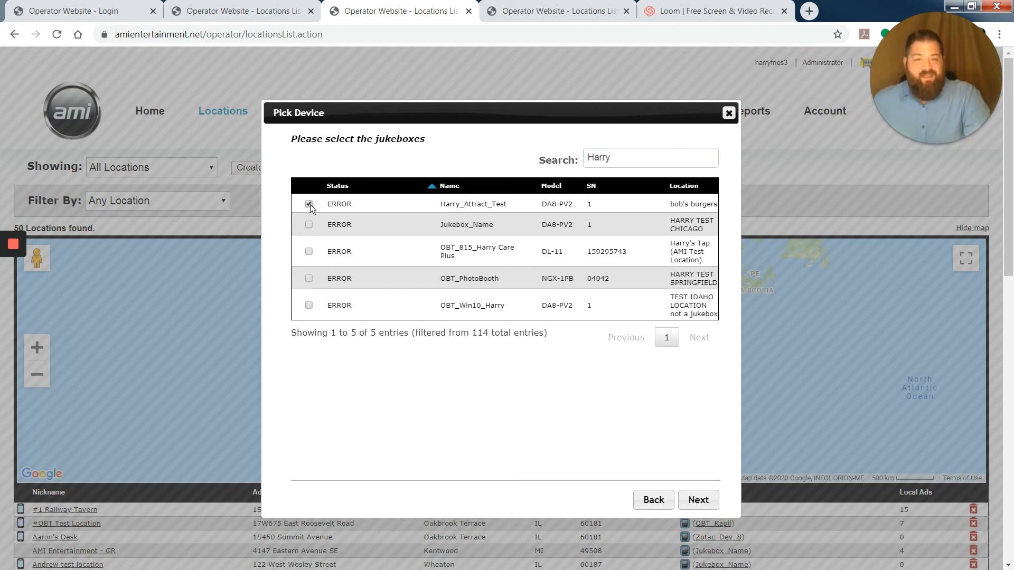
click(707, 500)
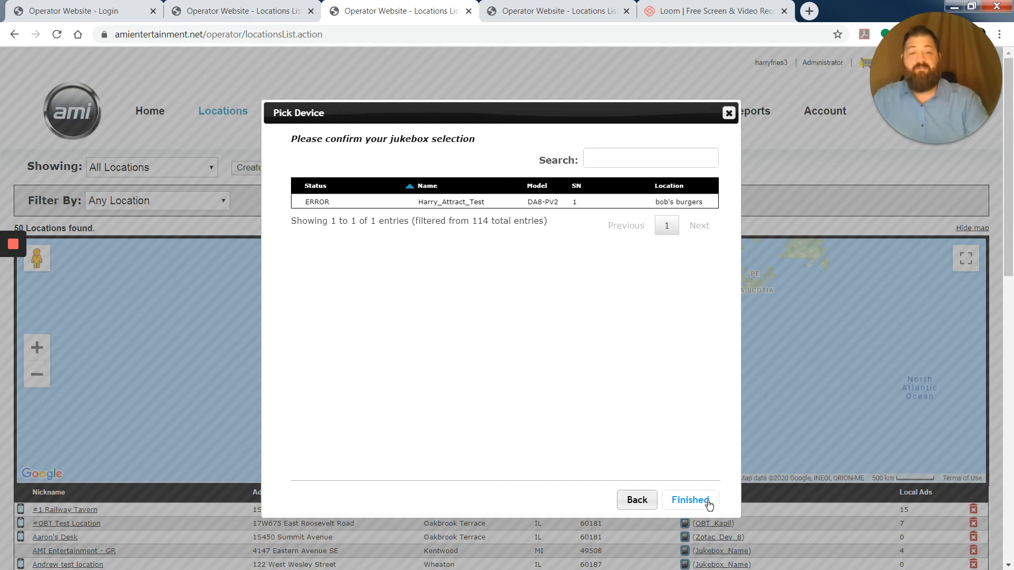
click(690, 500)
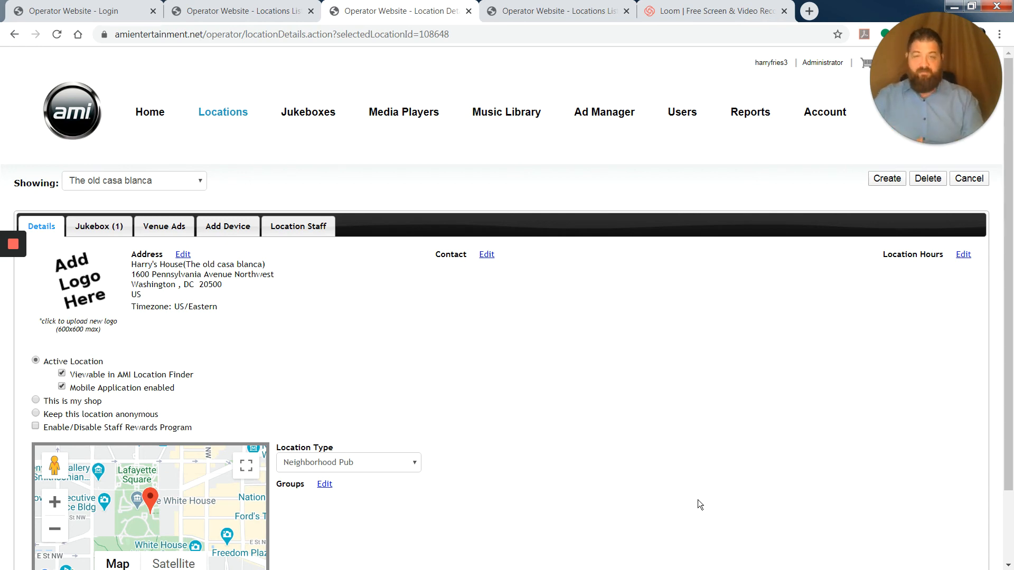
- Open the details of the #1 Railway Tavern location from the locations list in the other browser tab
click(521, 13)
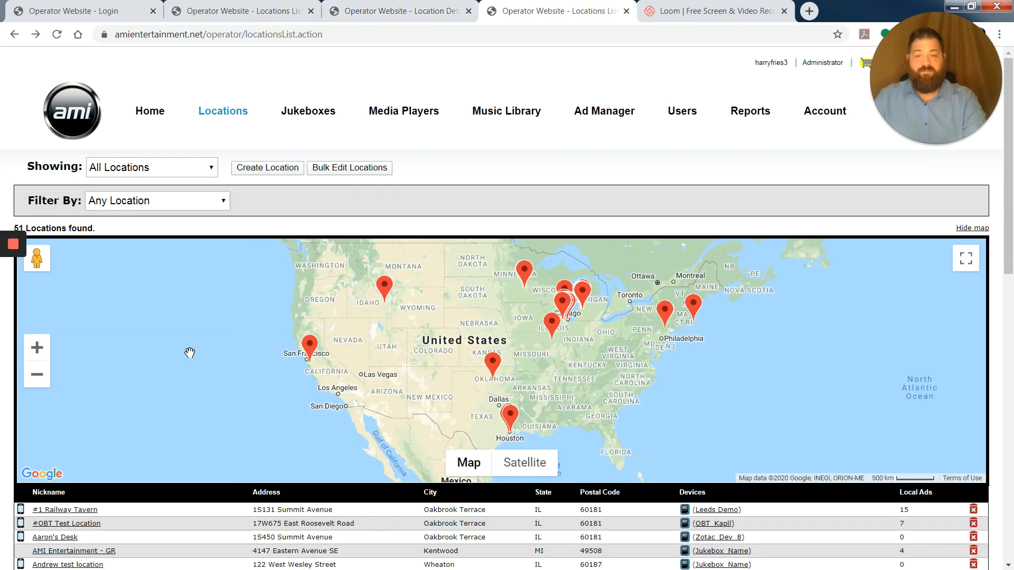
scroll(190, 351, down, 3)
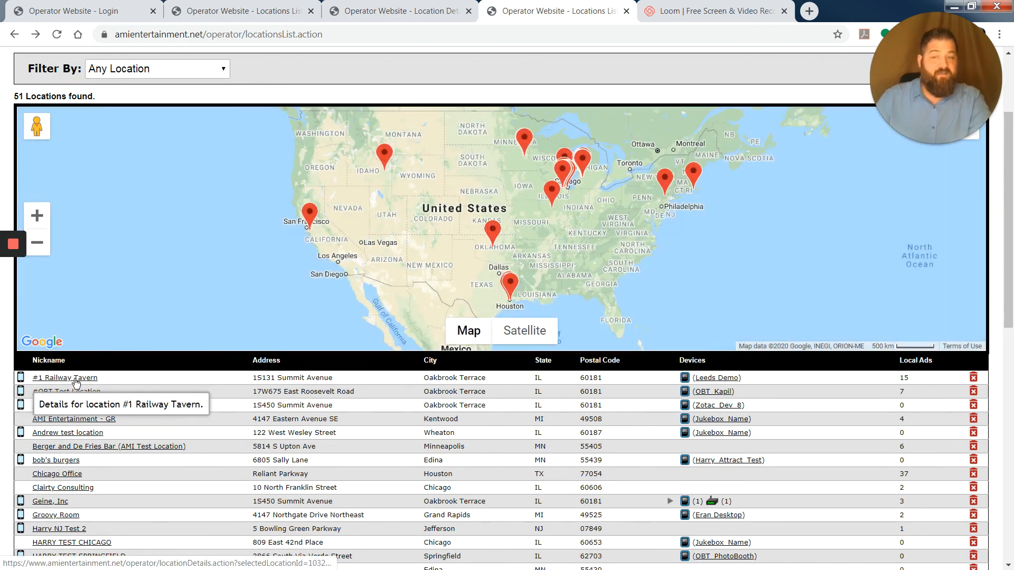
click(77, 377)
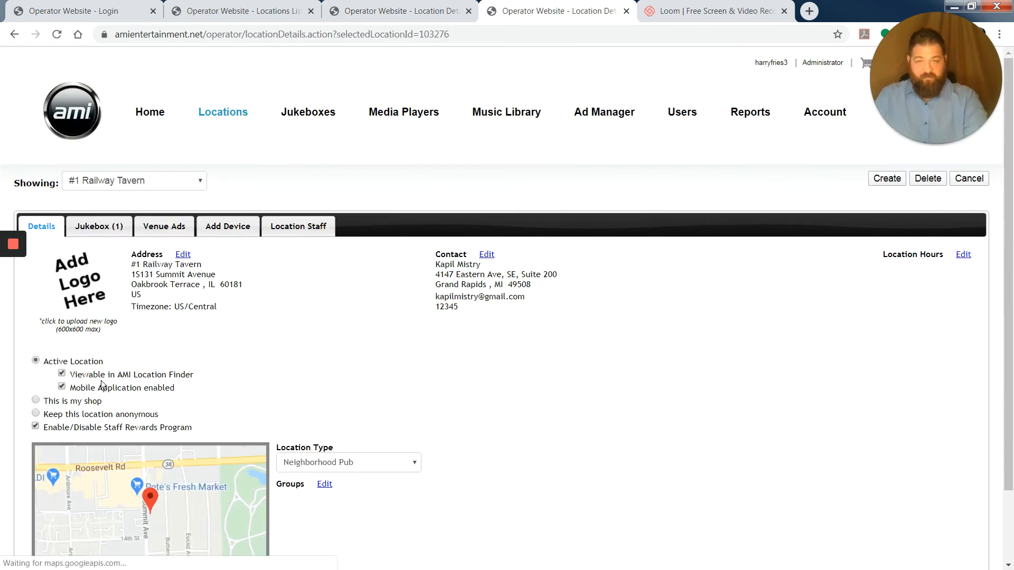
- Return to the browser tab with The old casa blanca and review its location details
click(420, 15)
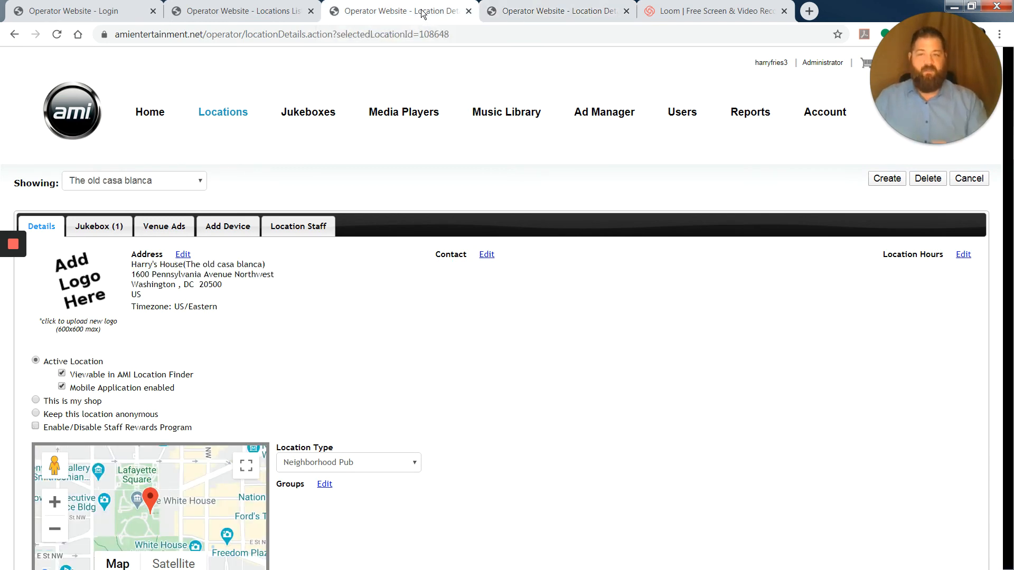
scroll(306, 143, down, 2)
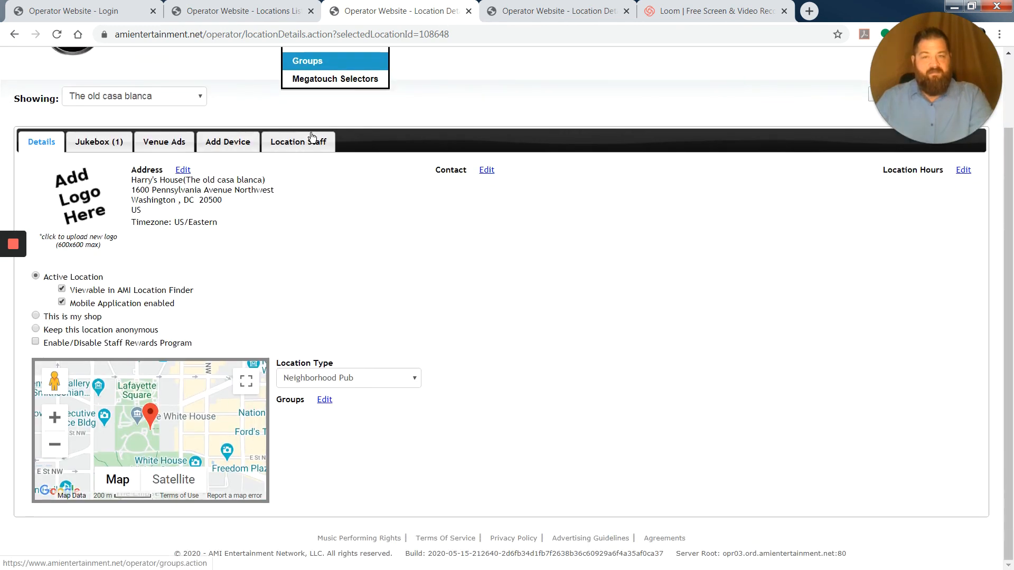